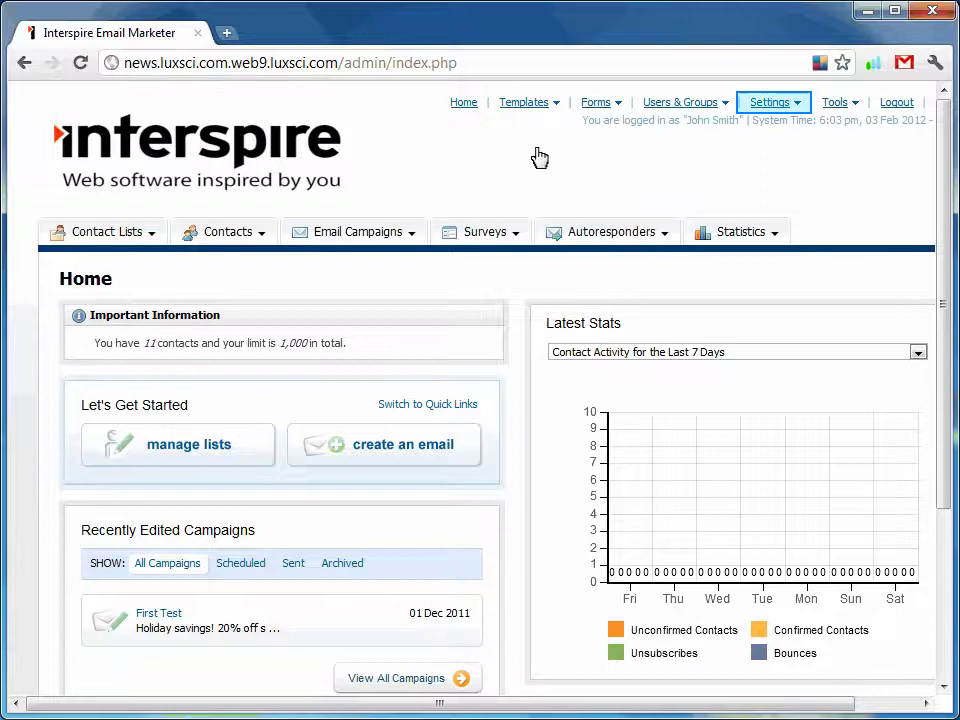
# In Email Settings, choose a custom SMTP server smtp-18.luxsci.com and enter its username and password
pyautogui.click(768, 108)
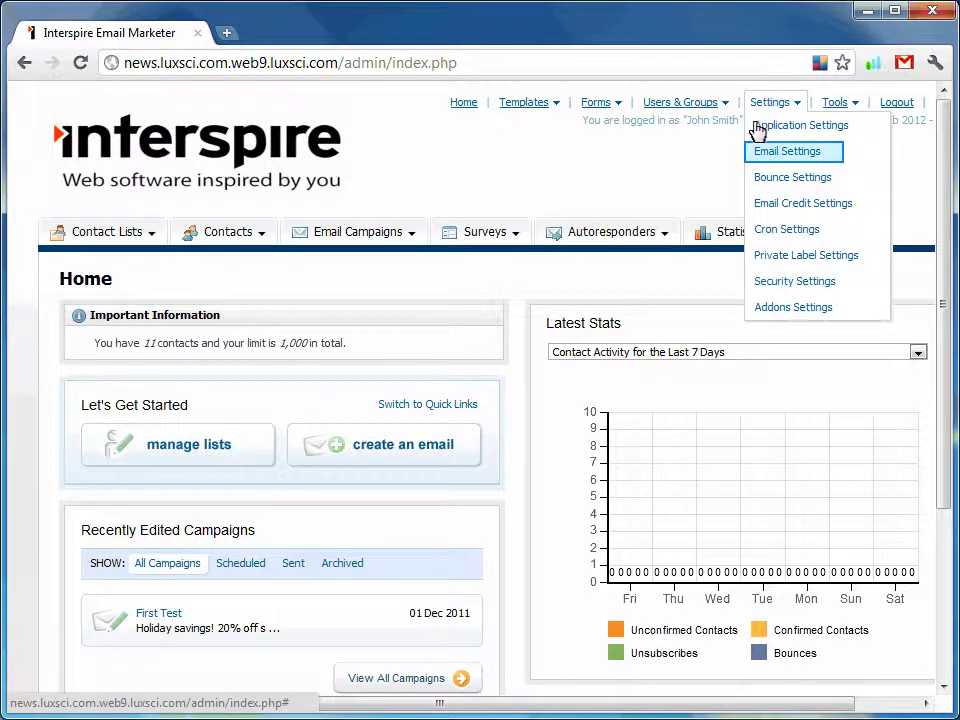
pyautogui.click(787, 152)
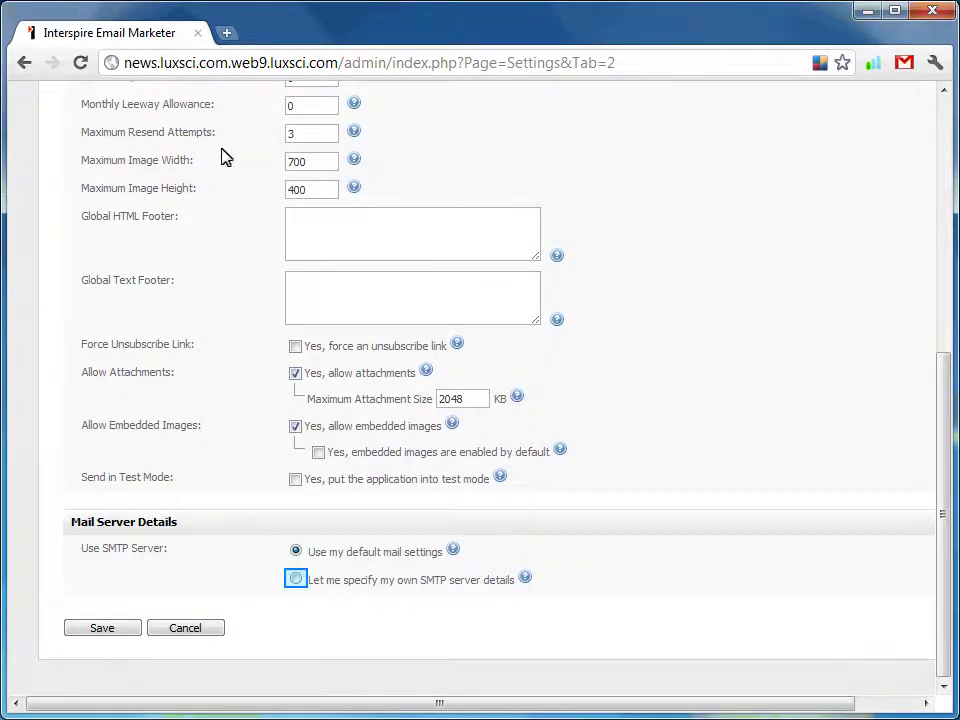
pyautogui.click(296, 580)
pyautogui.write('s')
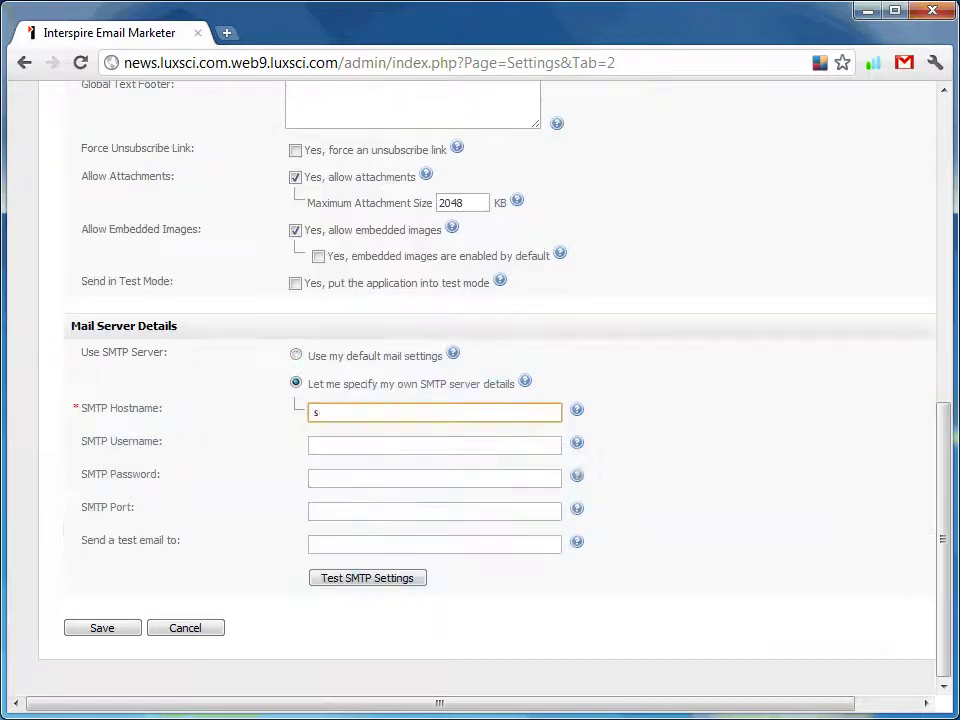
pyautogui.write('mtp-18.luxsc')
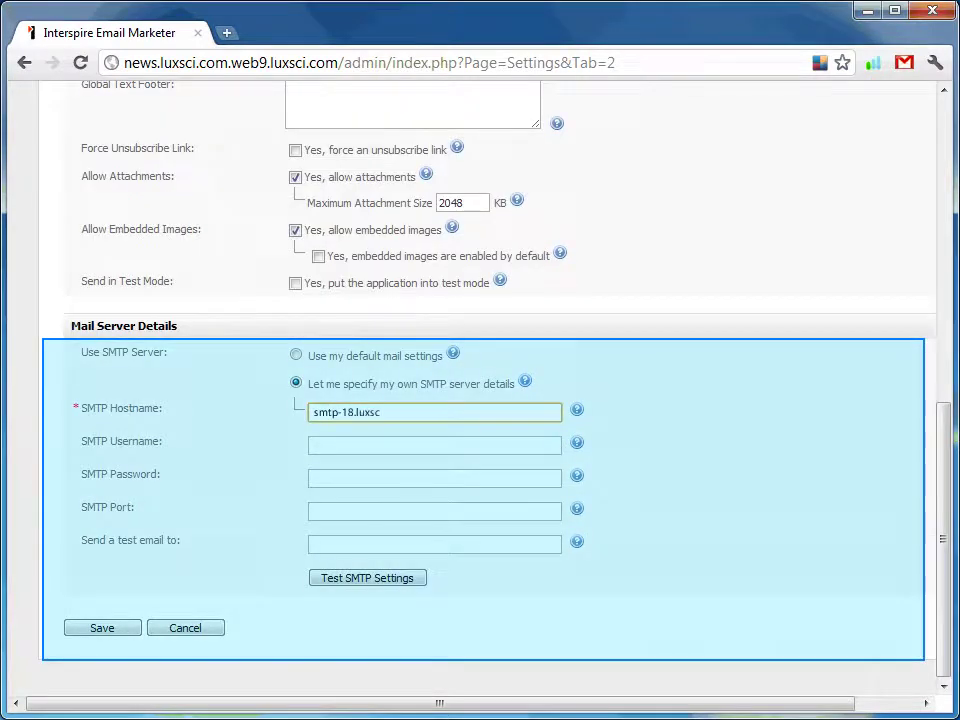
pyautogui.write('i.com')
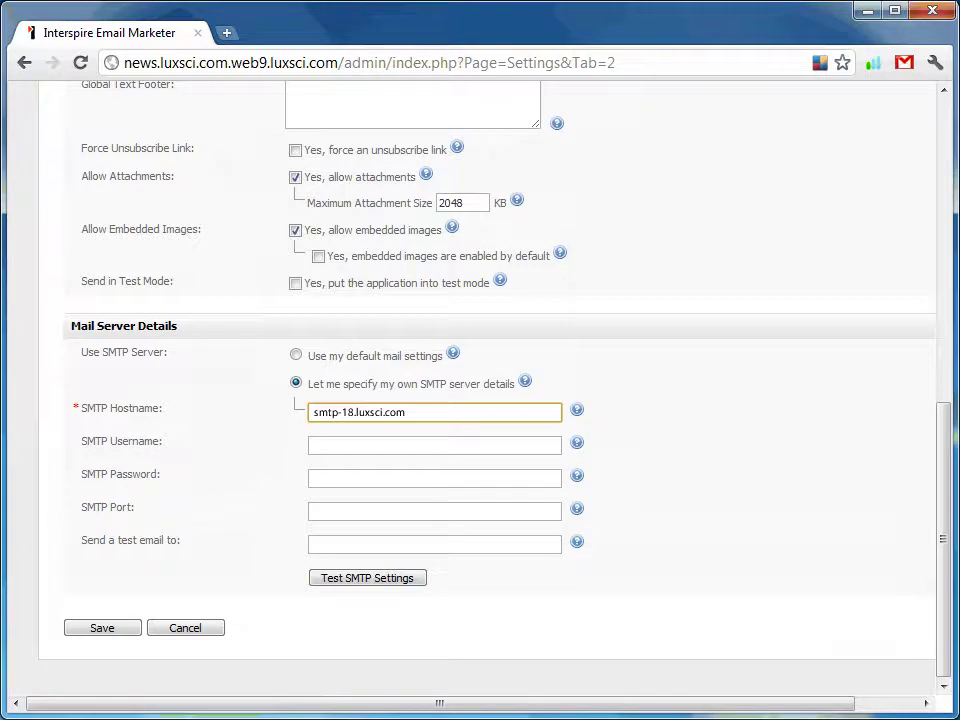
pyautogui.press('Tab')
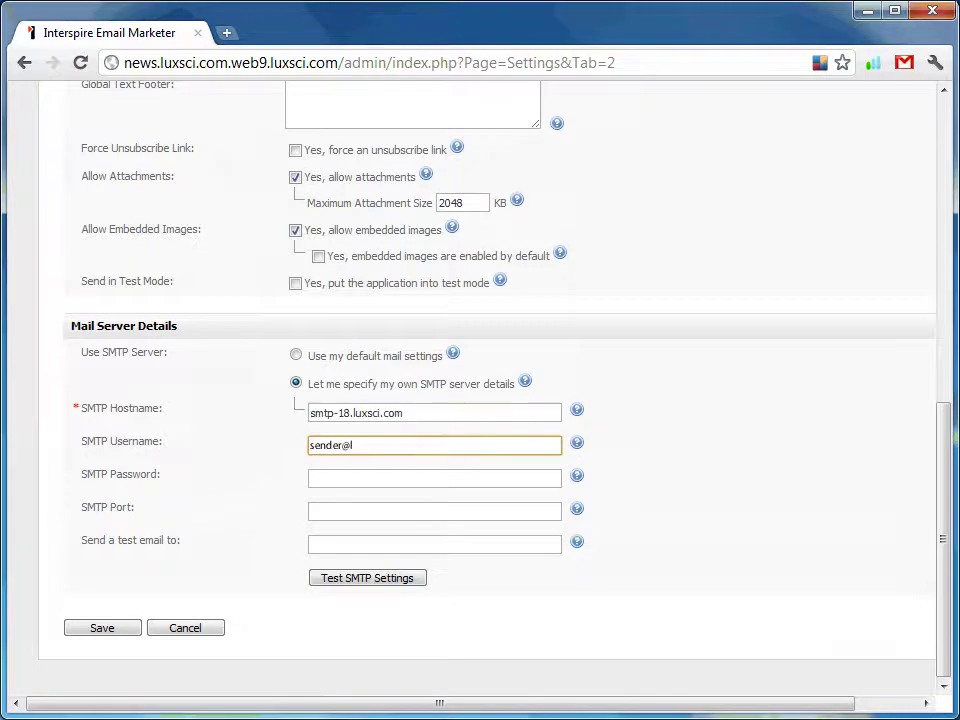
pyautogui.press('Tab')
pyautogui.write('*')
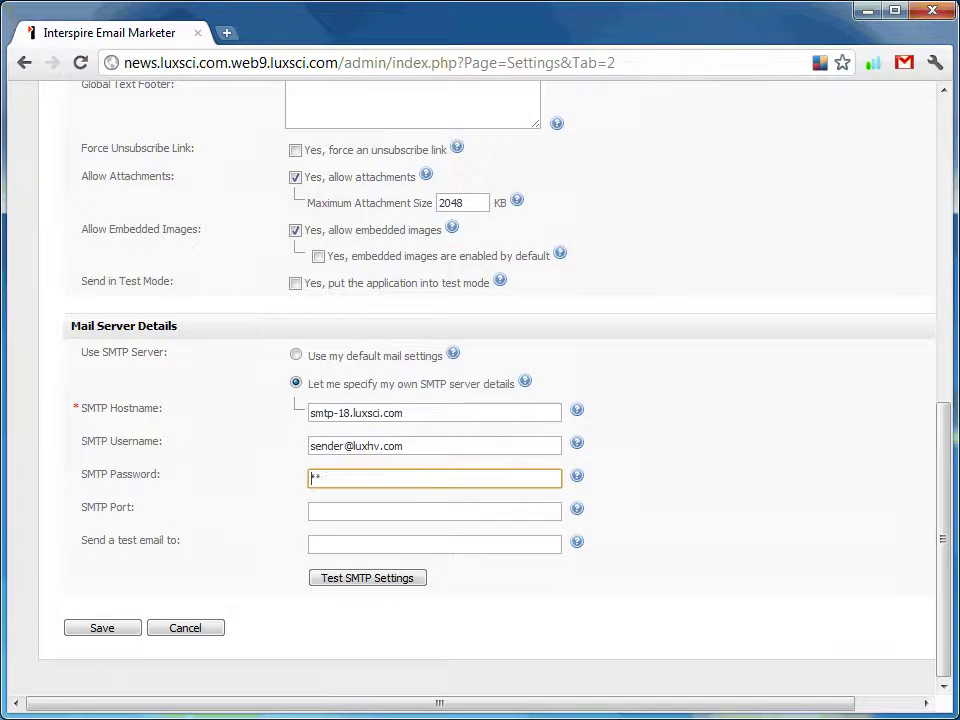
pyautogui.write('****')
pyautogui.press('Tab')
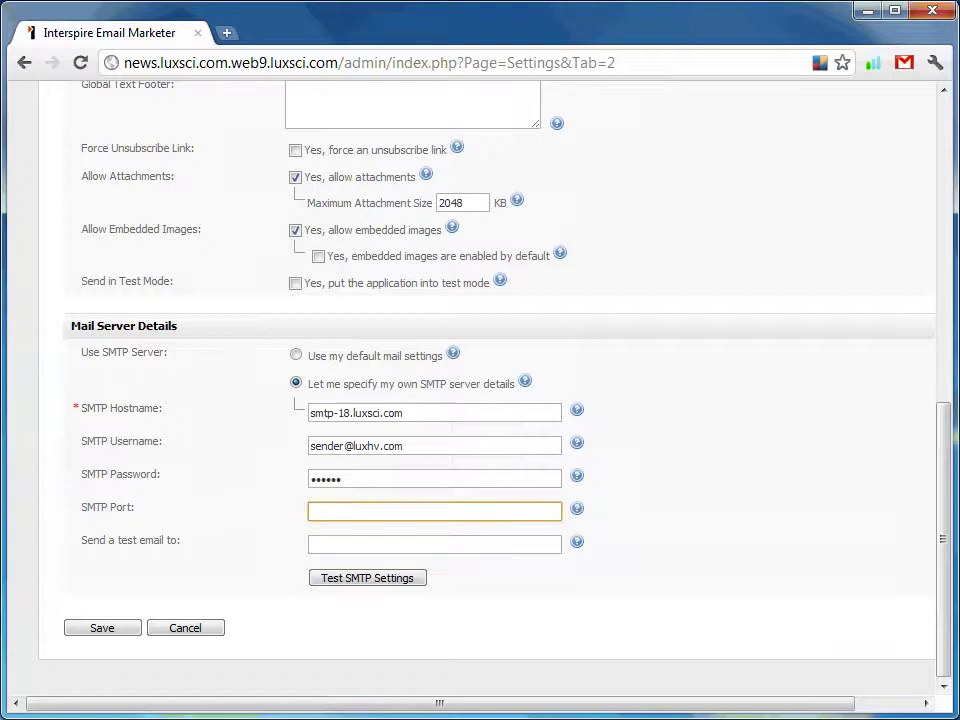
# Set the SMTP port to 25 and enter the test recipient's e-mail address
pyautogui.write('25')
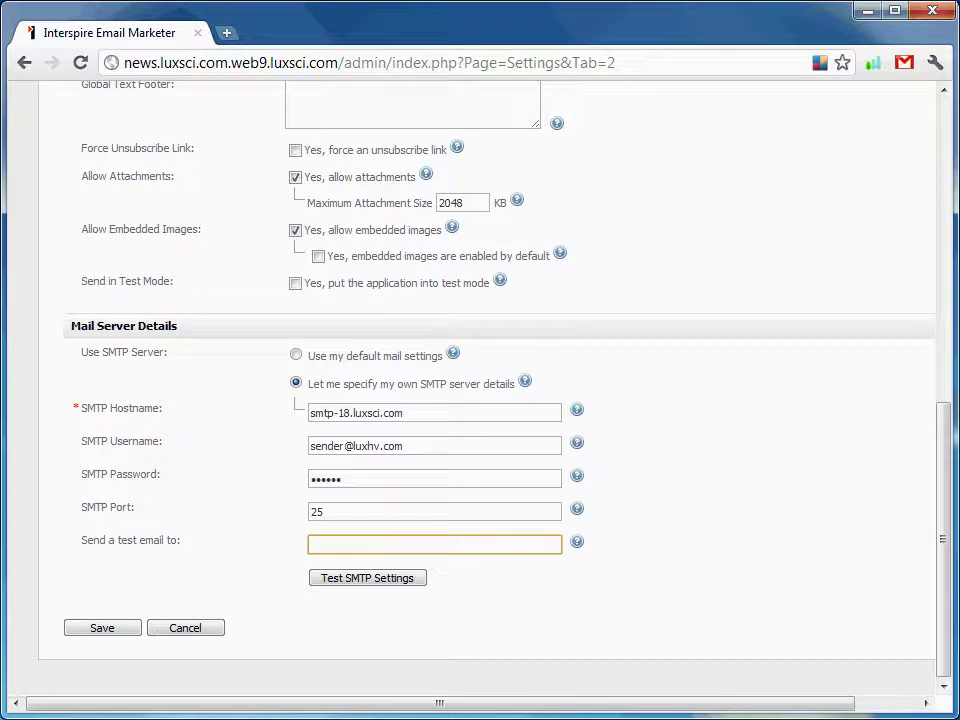
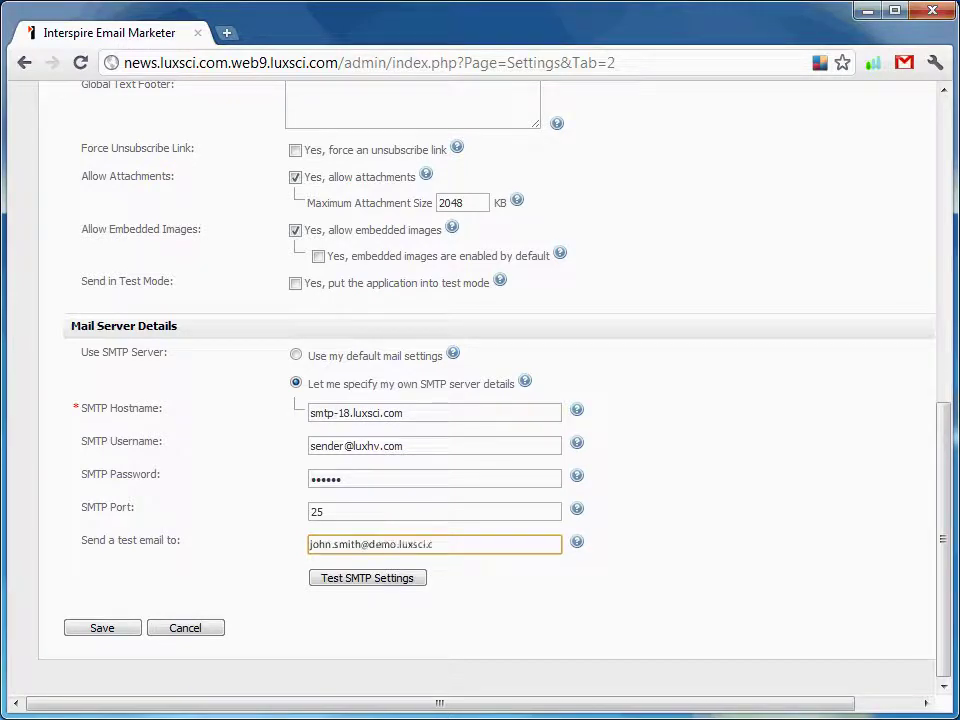
# Run the SMTP test, which fails because the sender address isn't approved
pyautogui.click(332, 586)
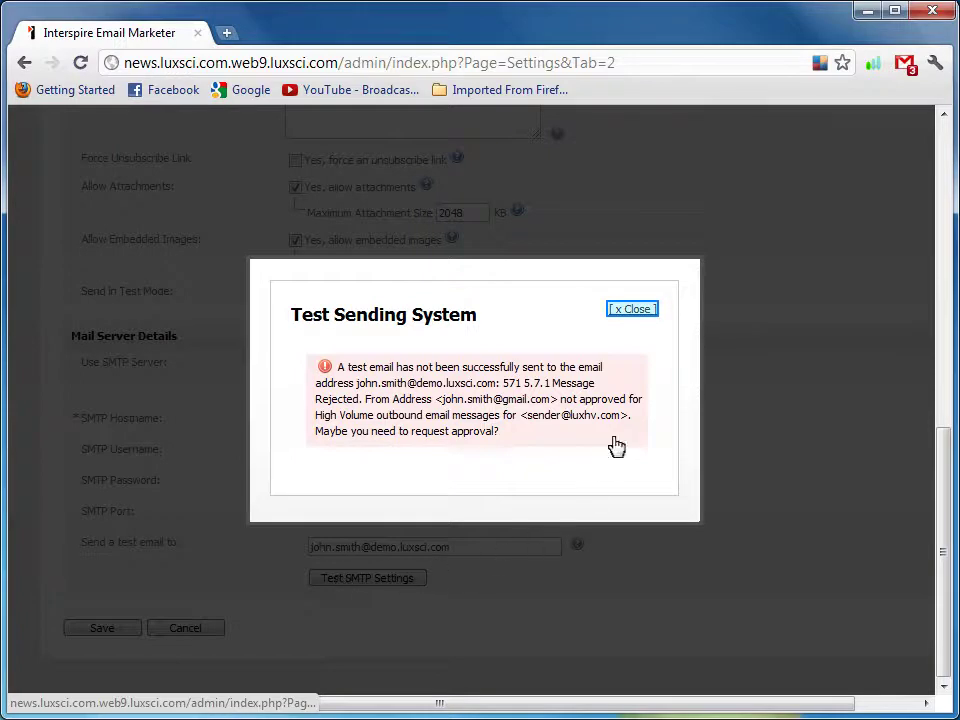
# Dismiss the failure and open the regular user's account from Users & Groups > View Users for editing
pyautogui.click(636, 312)
pyautogui.scroll(5, 636, 313)
pyautogui.scroll(2, 636, 313)
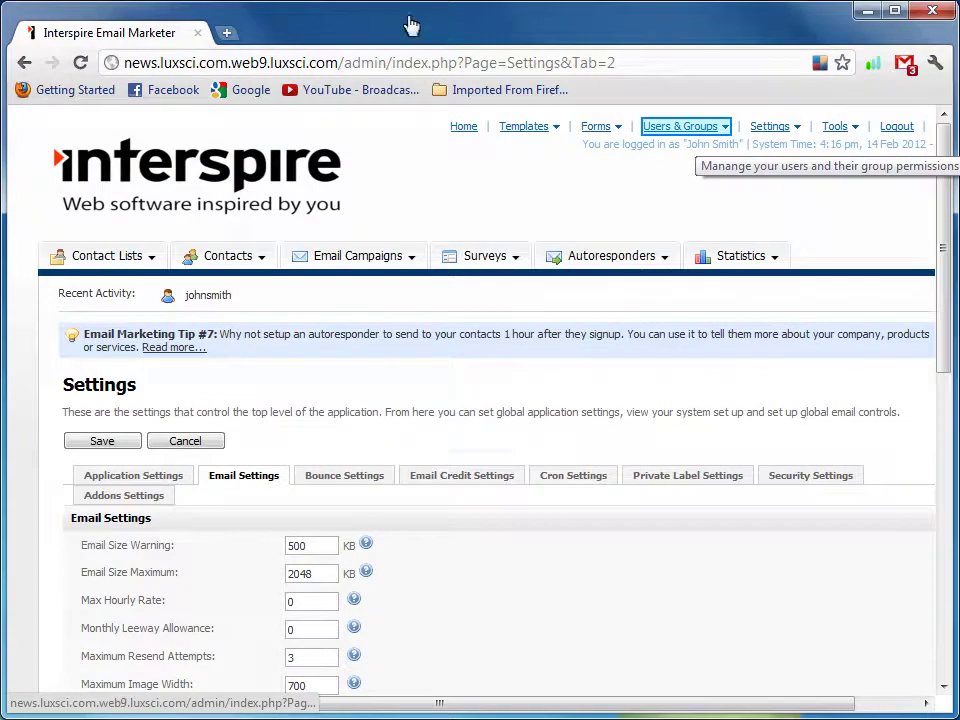
pyautogui.click(690, 133)
pyautogui.click(690, 133)
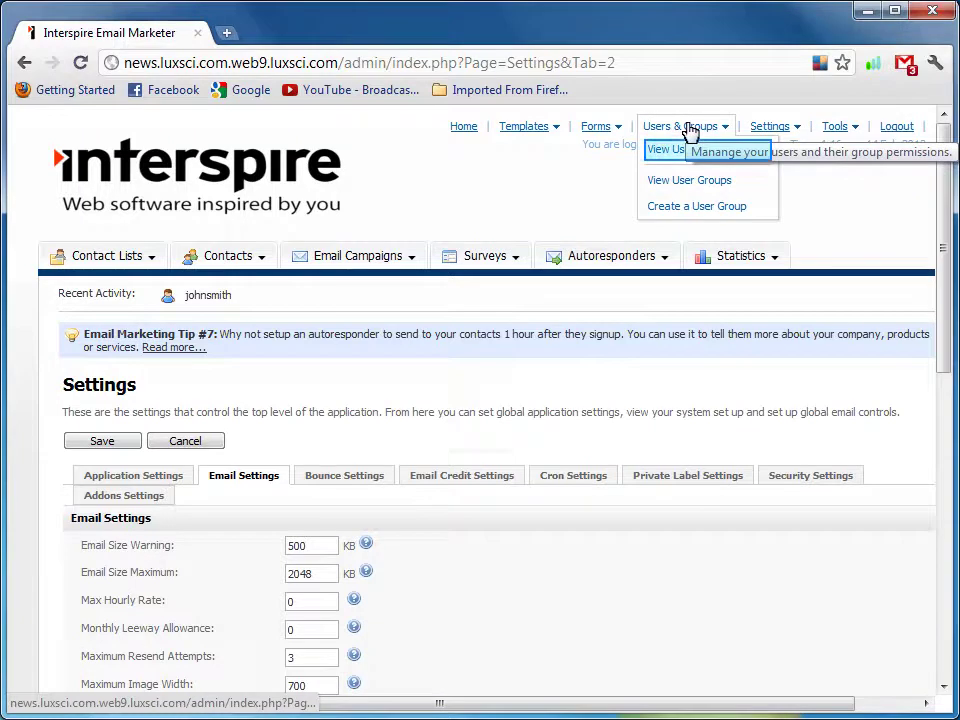
pyautogui.click(688, 153)
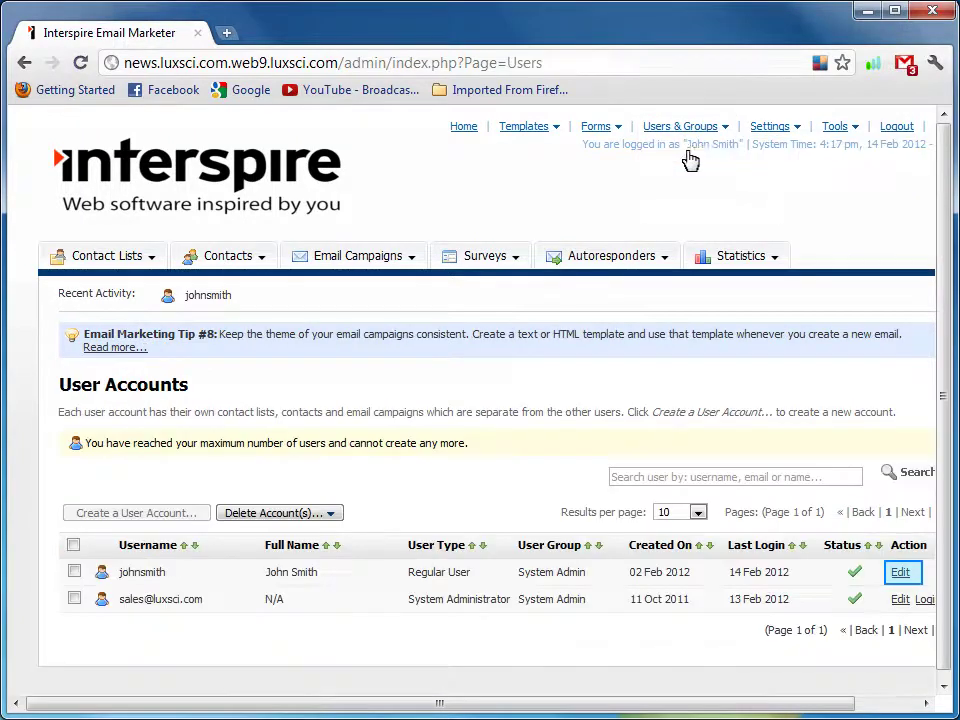
pyautogui.click(903, 575)
pyautogui.scroll(-2, 424, 538)
pyautogui.scroll(-1, 424, 538)
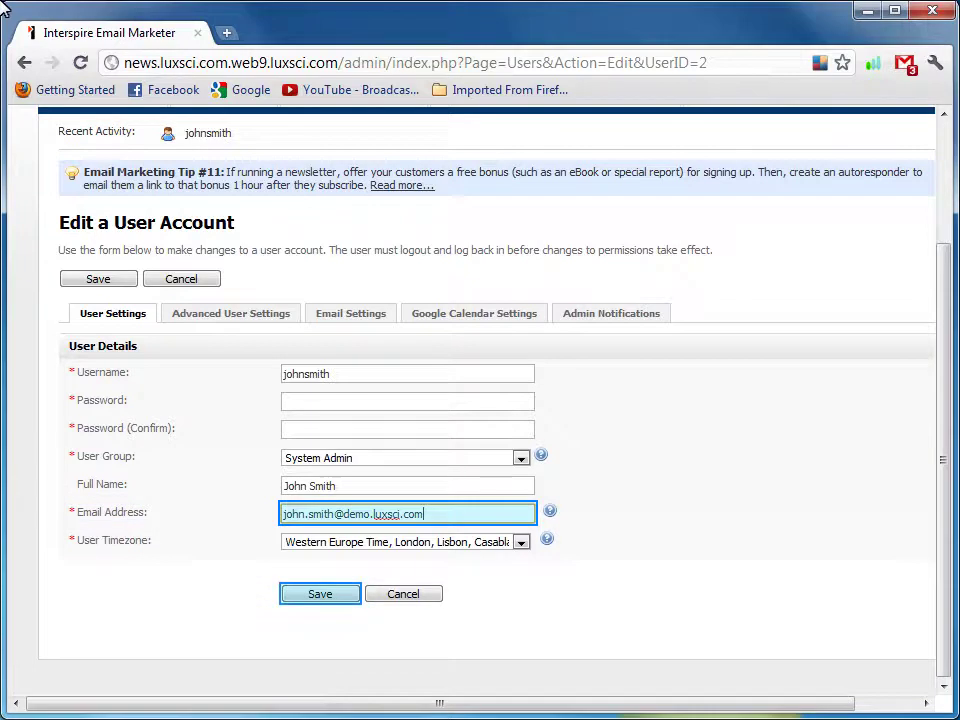
# Save the user account and re-enter the test recipient address in Email Settings
pyautogui.click(300, 596)
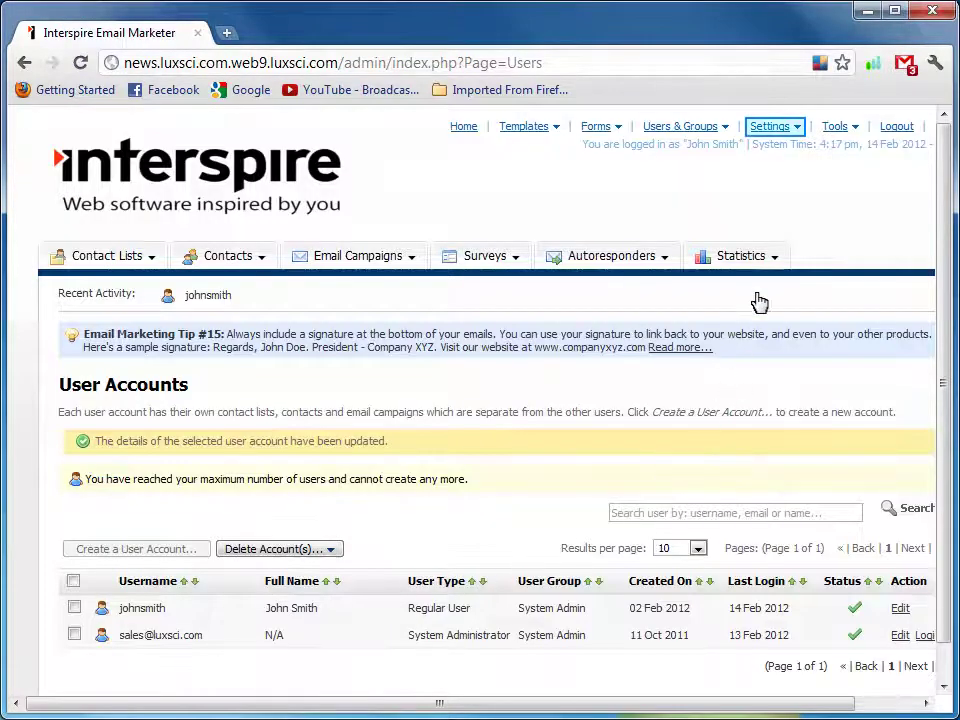
pyautogui.moveTo(770, 126)
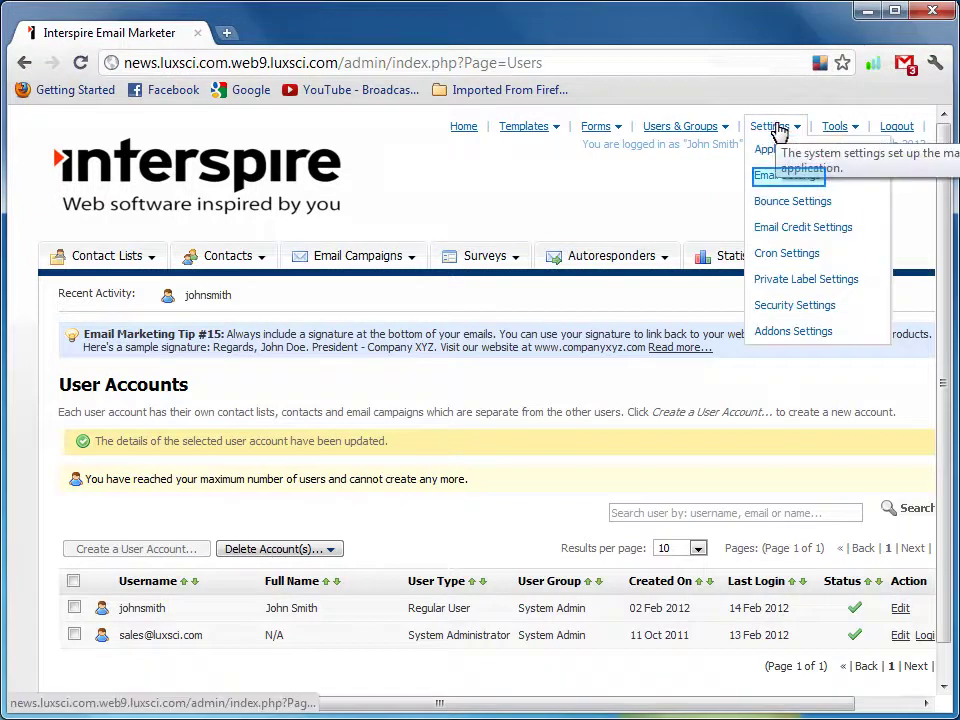
pyautogui.click(785, 177)
pyautogui.press('Tab')
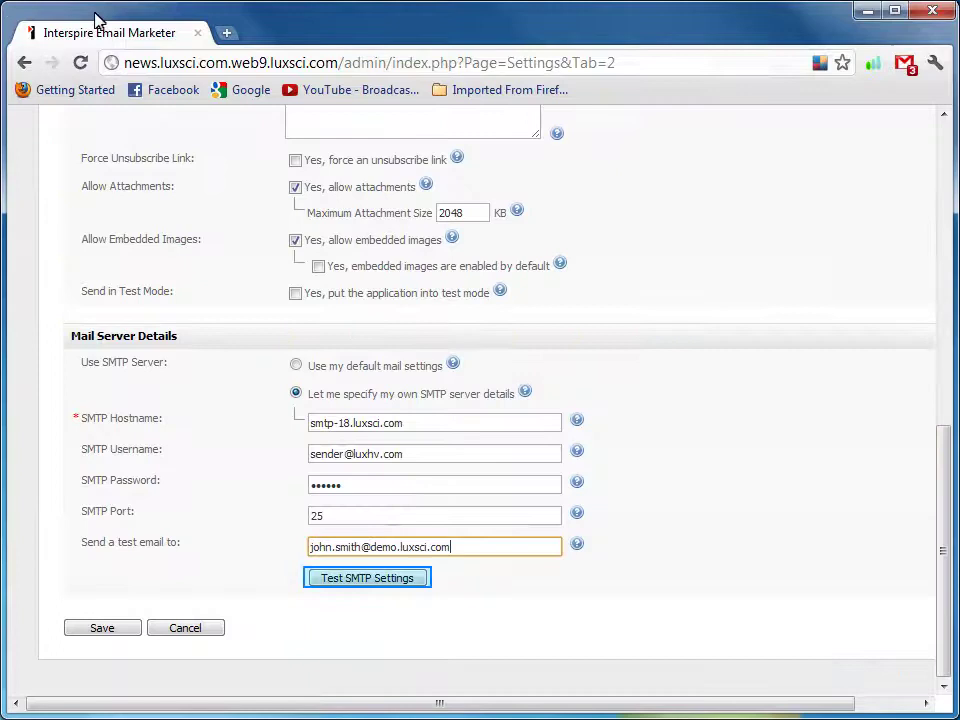
# Rerun the SMTP test, which now succeeds, and close the result message
pyautogui.click(343, 580)
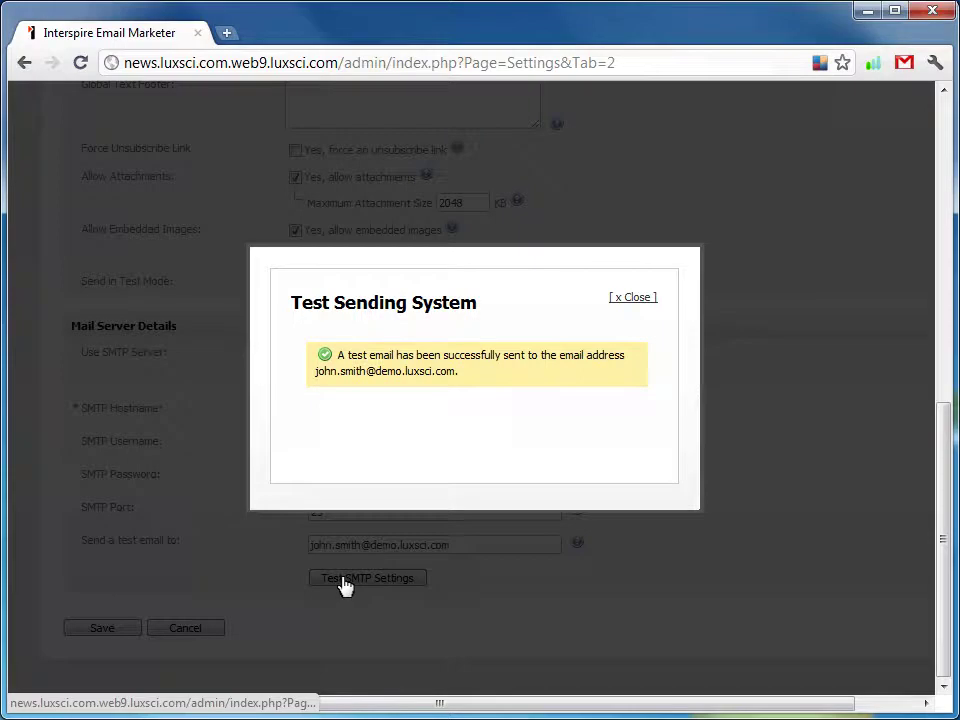
pyautogui.press('Tab')
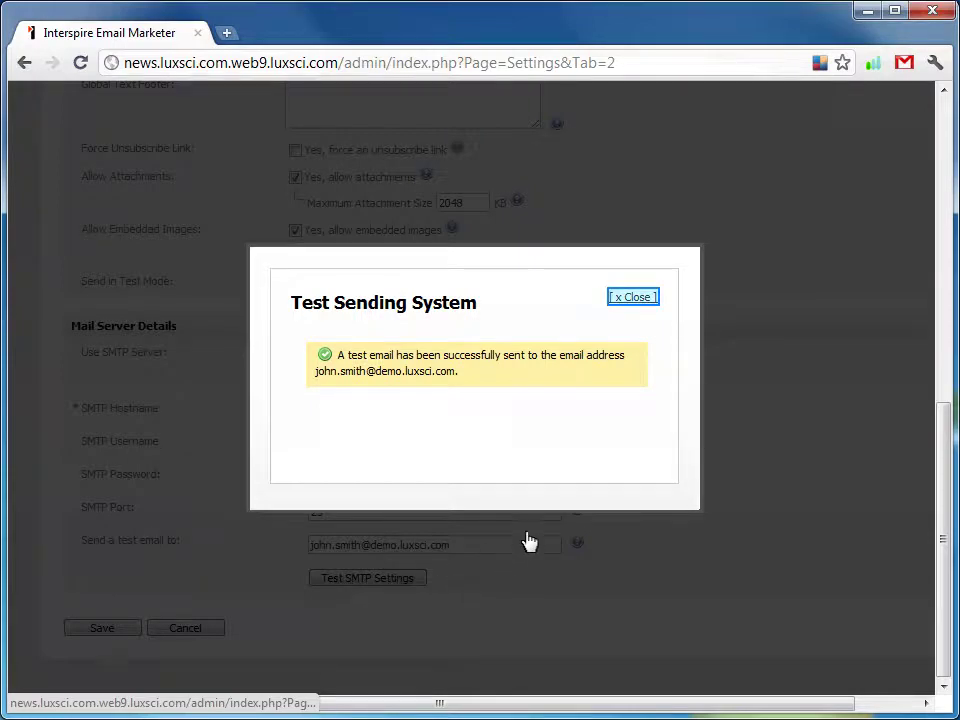
pyautogui.click(630, 298)
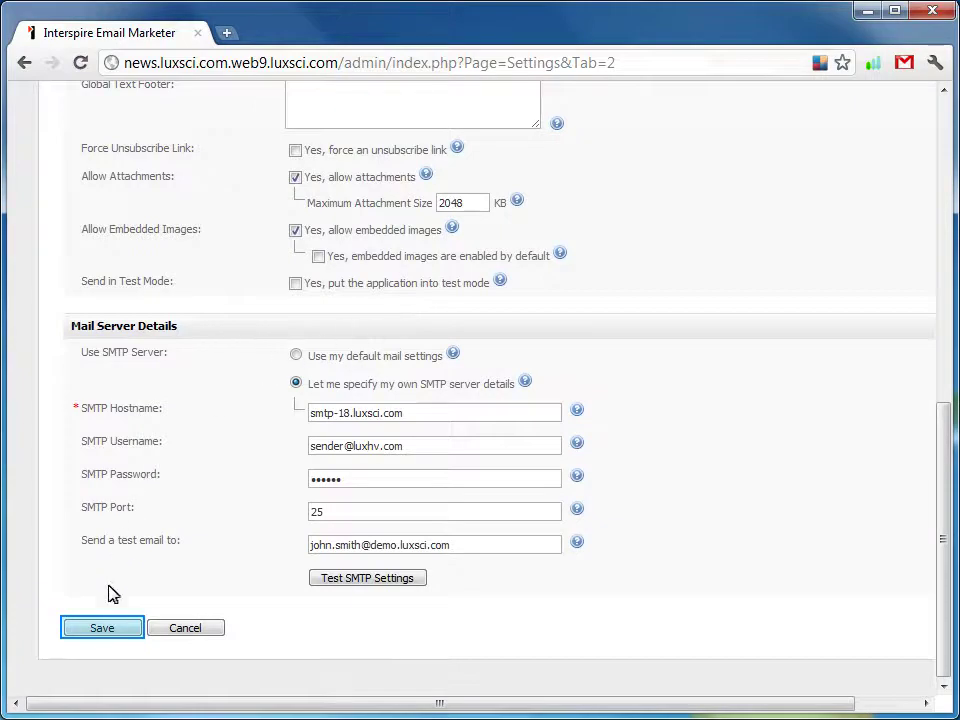
# Save the SMTP settings and start a campaign send with TestList selected as recipients
pyautogui.click(109, 638)
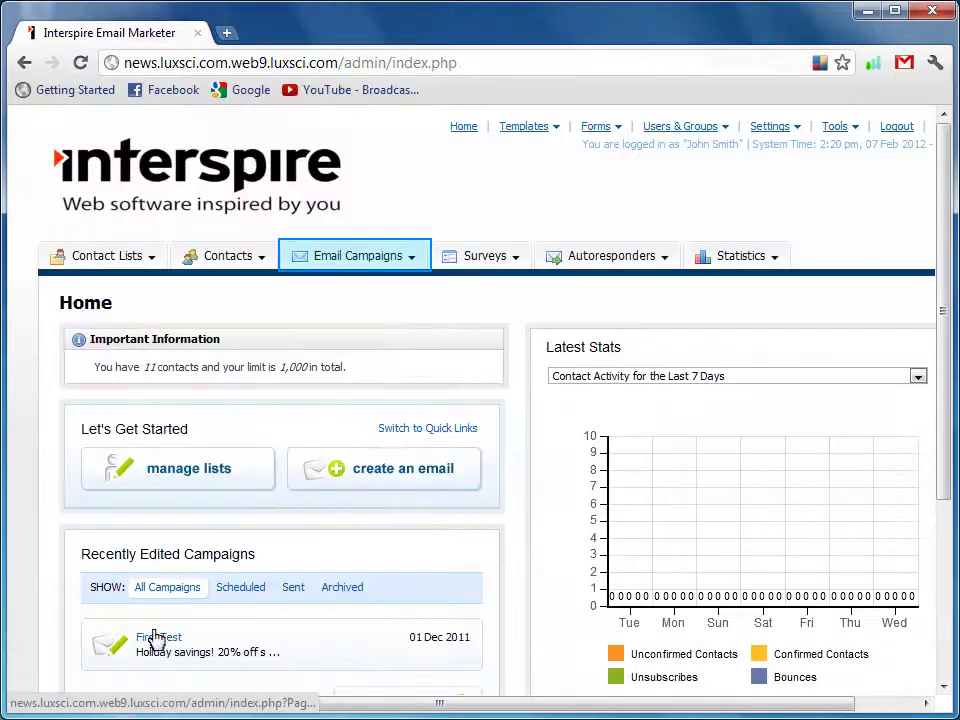
pyautogui.click(343, 268)
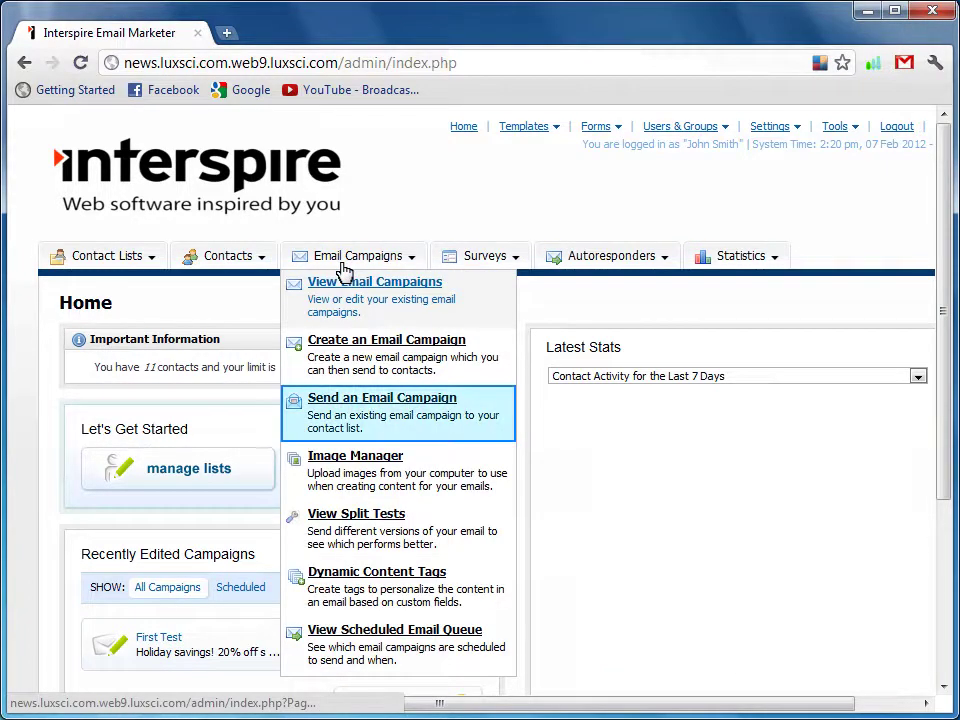
pyautogui.click(343, 398)
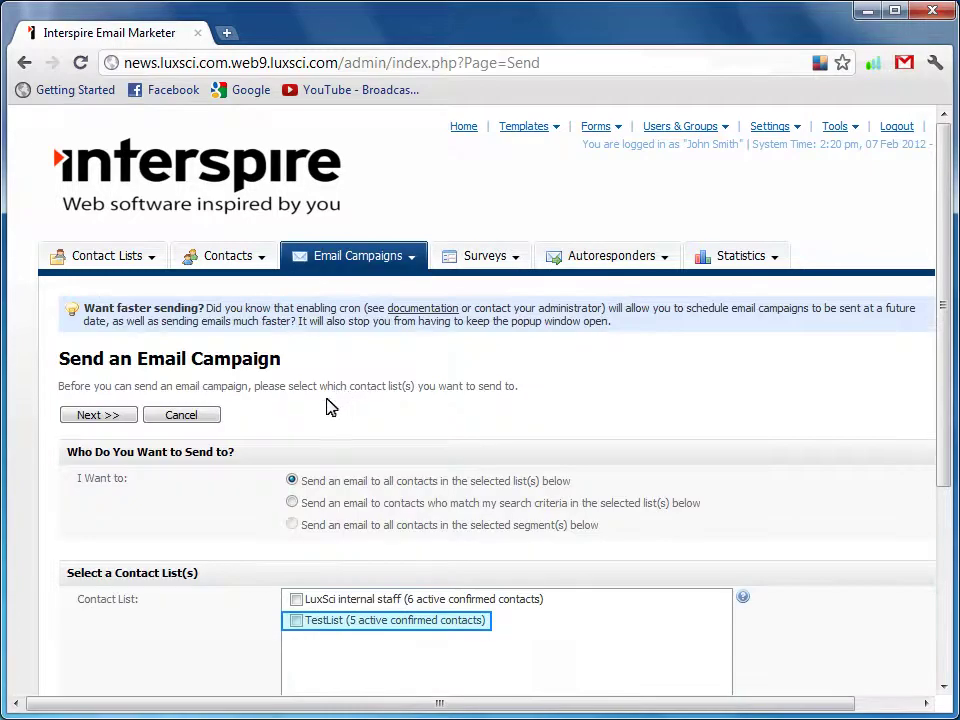
pyautogui.click(298, 621)
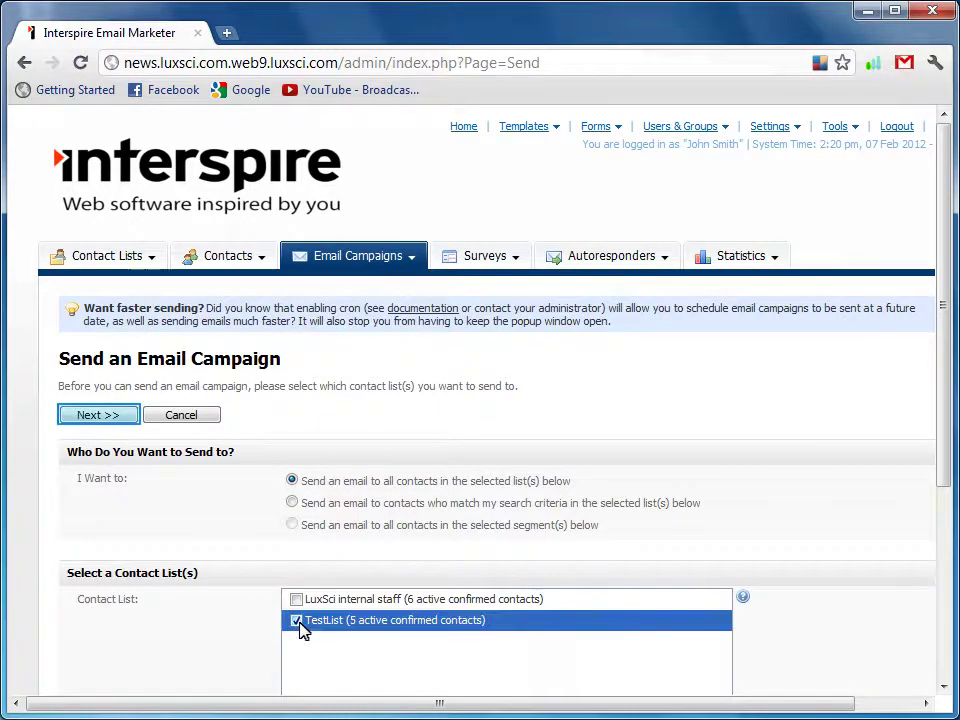
# Advance through the campaign wizard and send First Test now to TestList's 5 contacts, confirming the alert
pyautogui.click(118, 420)
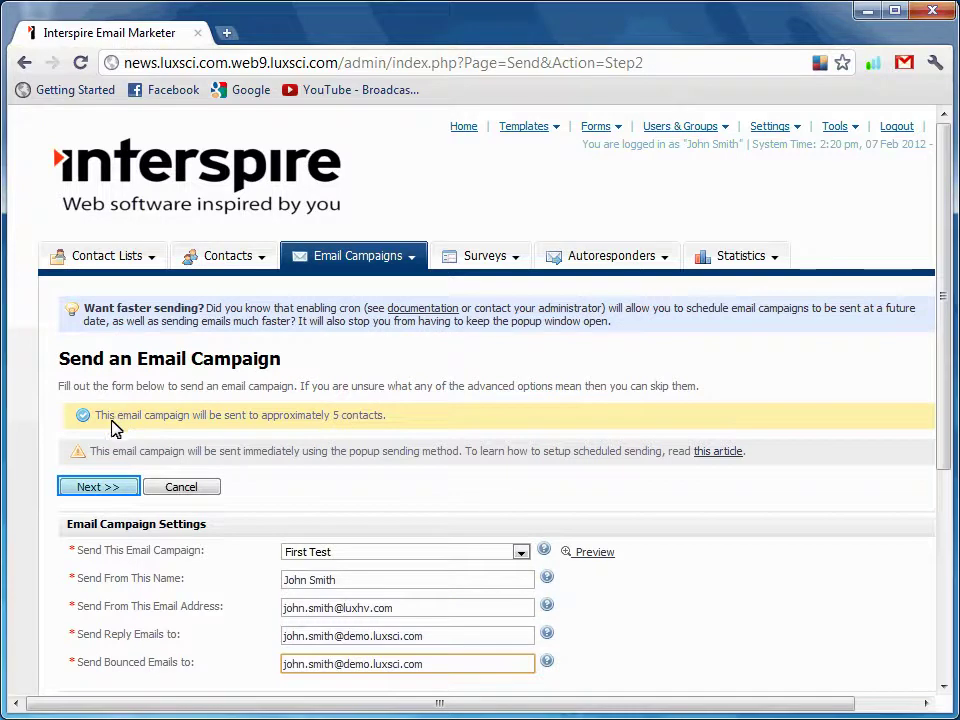
pyautogui.click(101, 488)
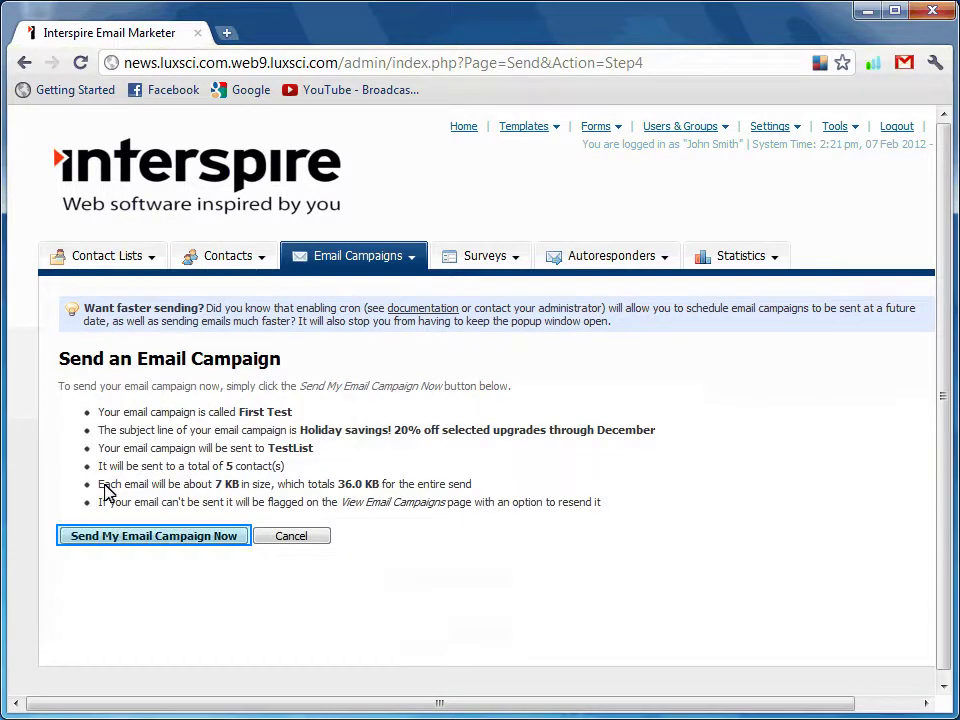
pyautogui.click(143, 538)
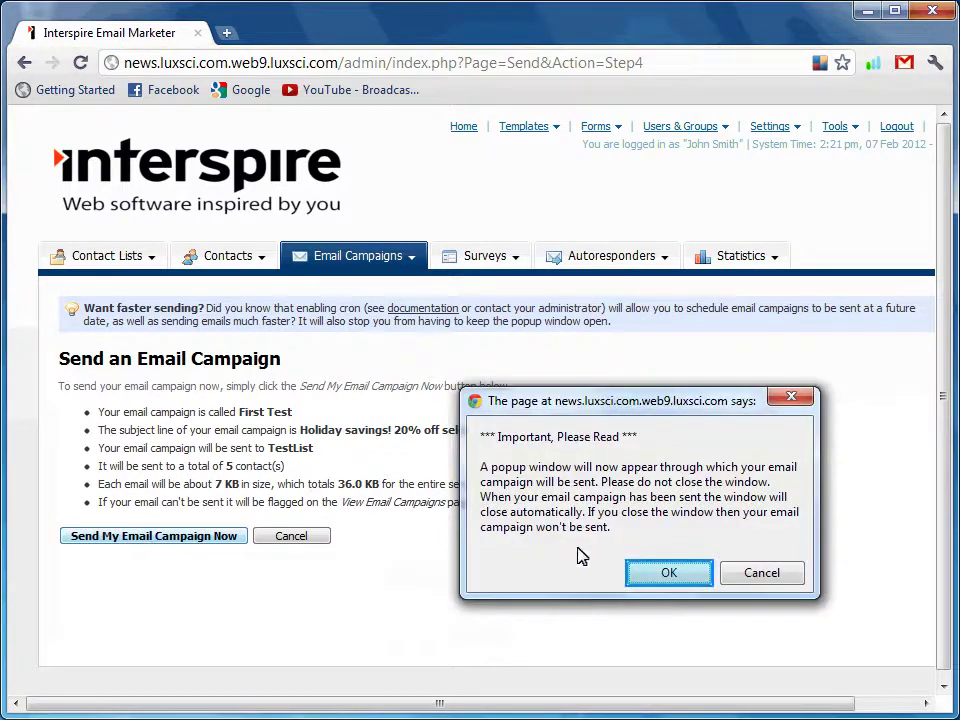
pyautogui.click(676, 580)
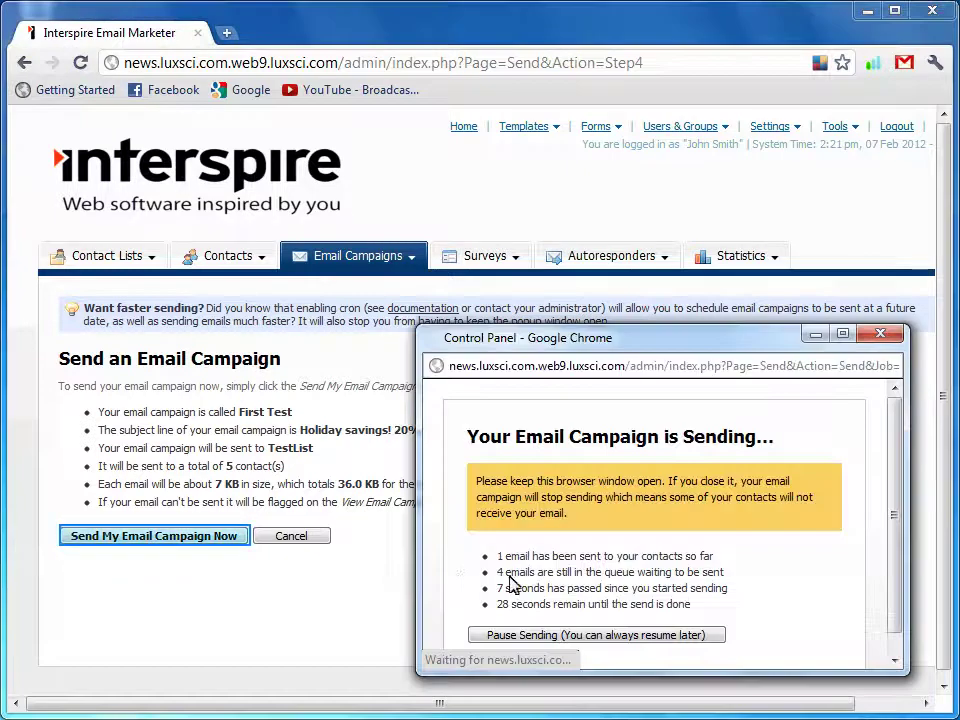